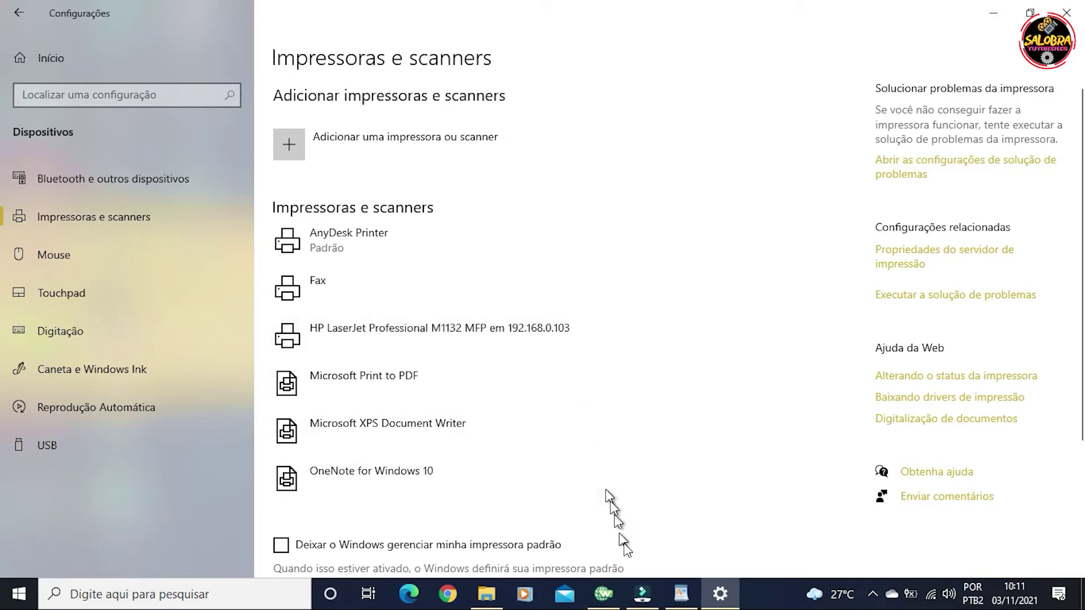
- Switch to WordPad, try to print the test document on the HP LaserJet Professional M1132 MFP network printer, and dismiss the message
click(680, 594)
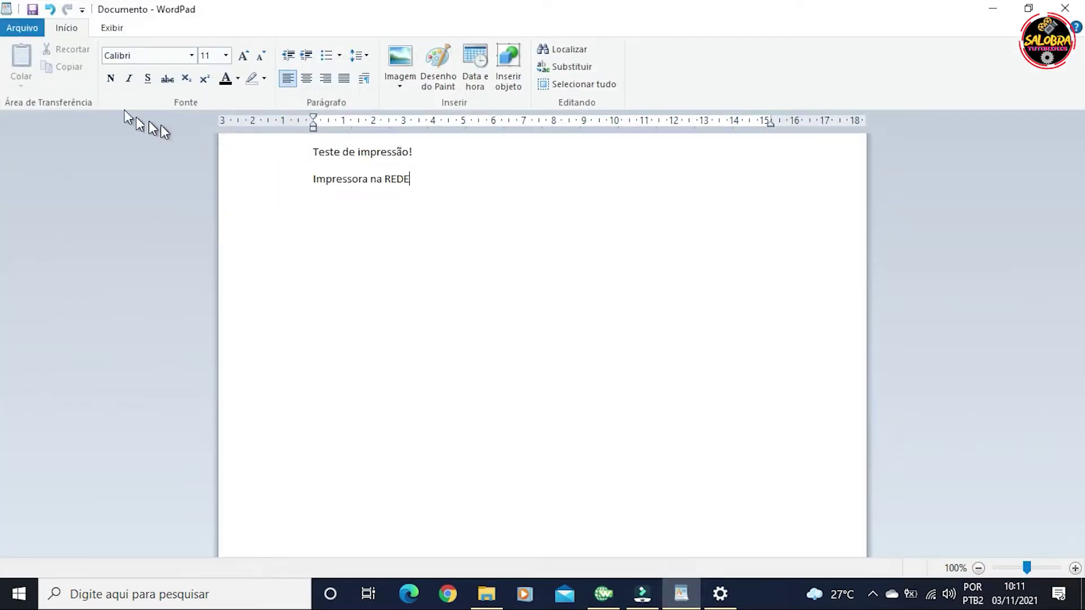
click(14, 29)
click(79, 190)
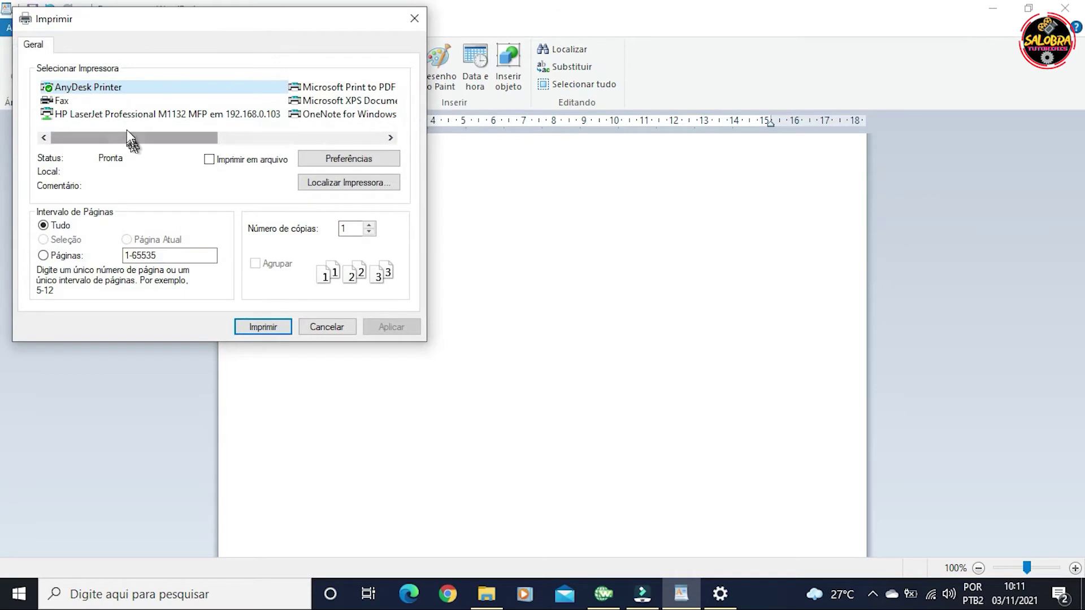
click(125, 113)
click(279, 328)
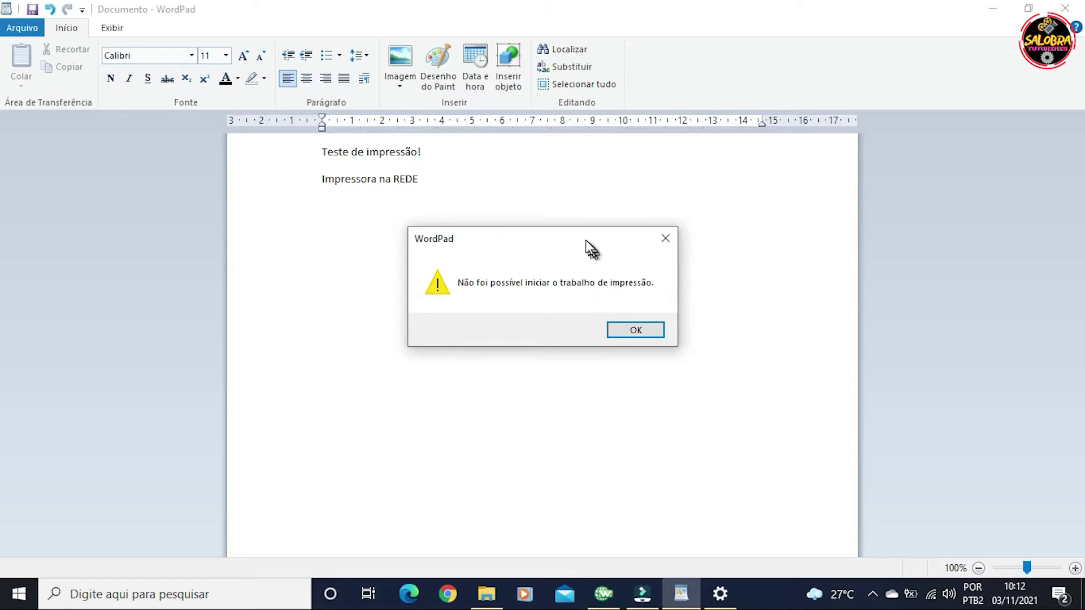
drag(581, 235, 549, 246)
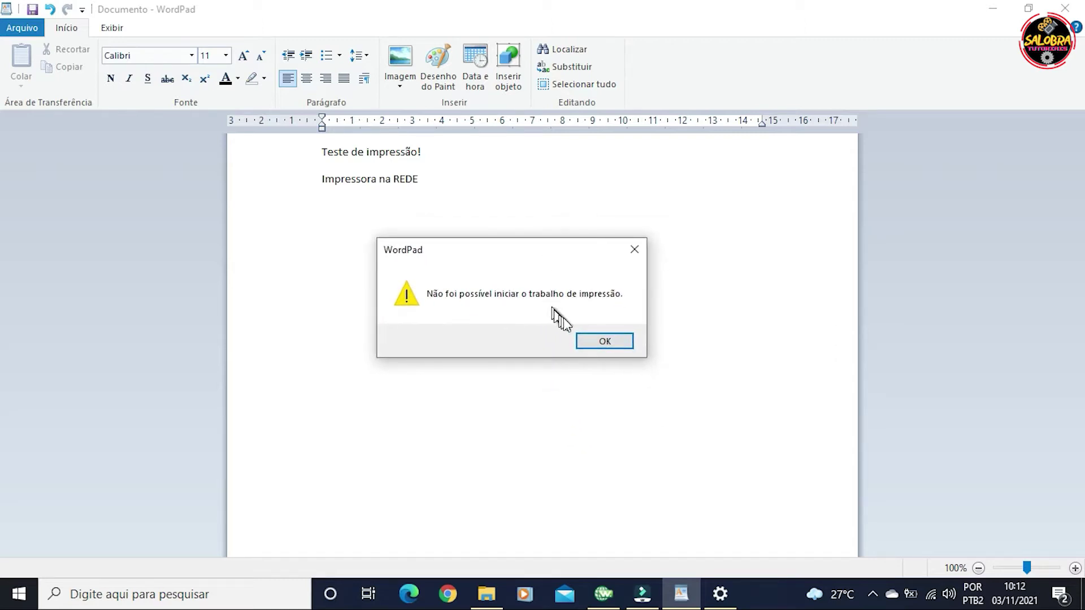
click(608, 345)
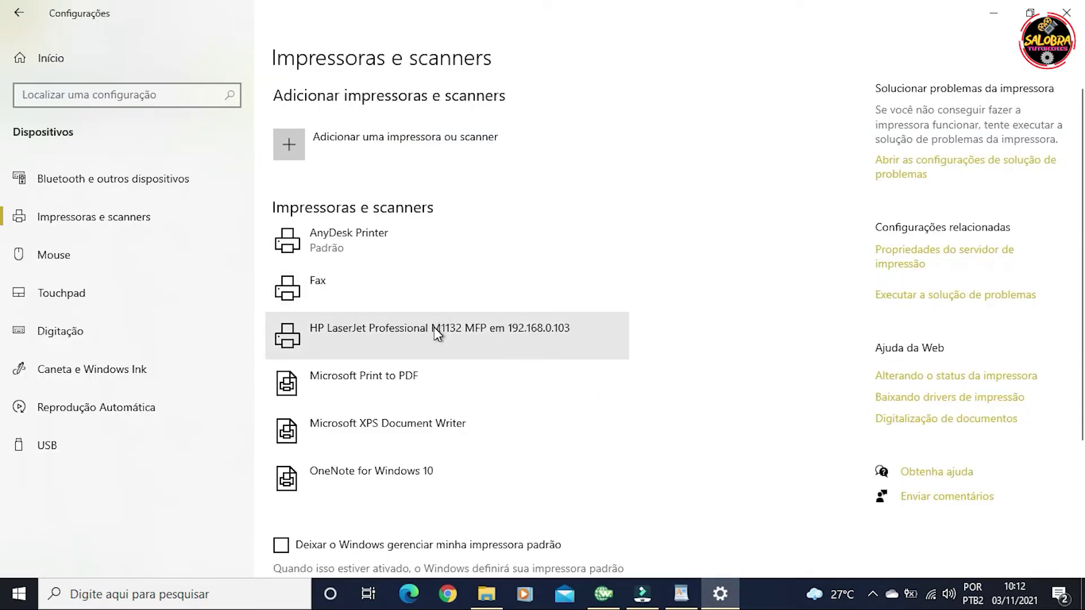
- Remove the HP LaserJet Professional M1132 MFP em 192.168.0.103 device from the installed printers
click(434, 328)
click(561, 387)
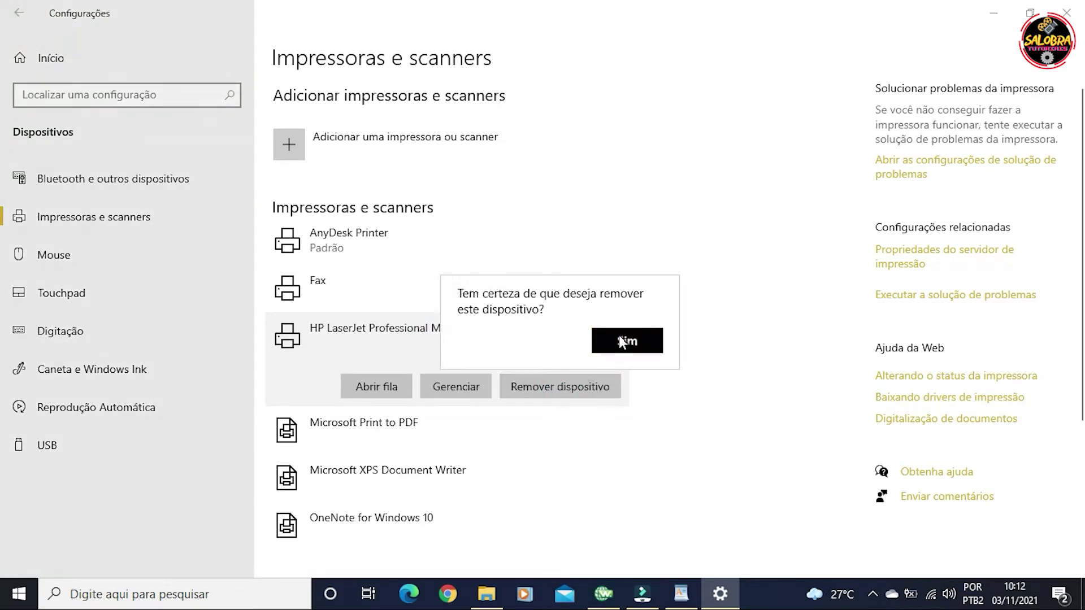
click(619, 338)
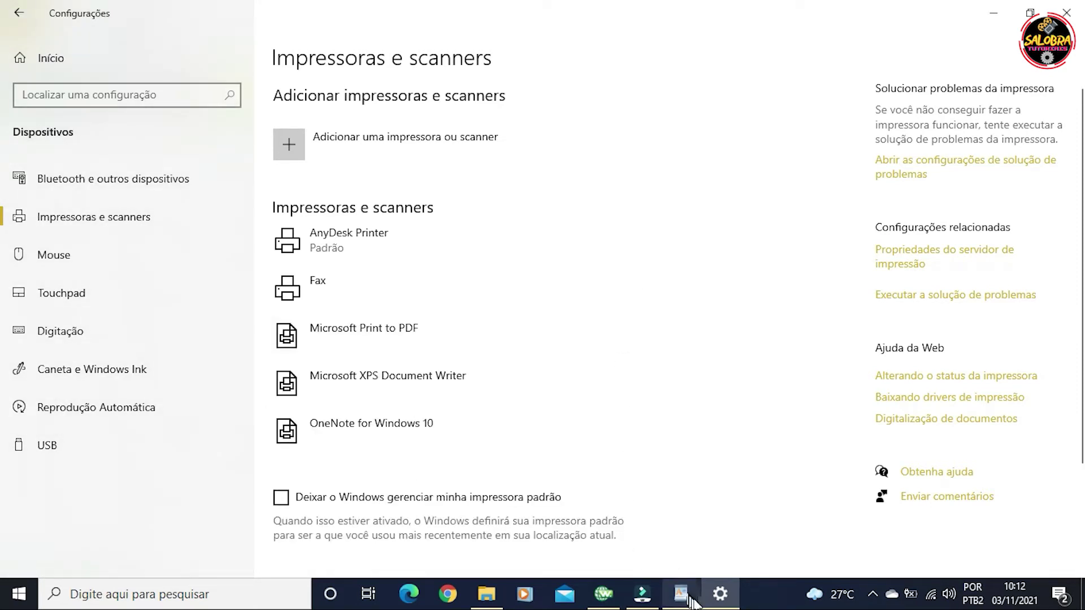
- Switch to File Explorer and try to open and connect the shared printer hpm1132 on 192.168.0.103
click(501, 596)
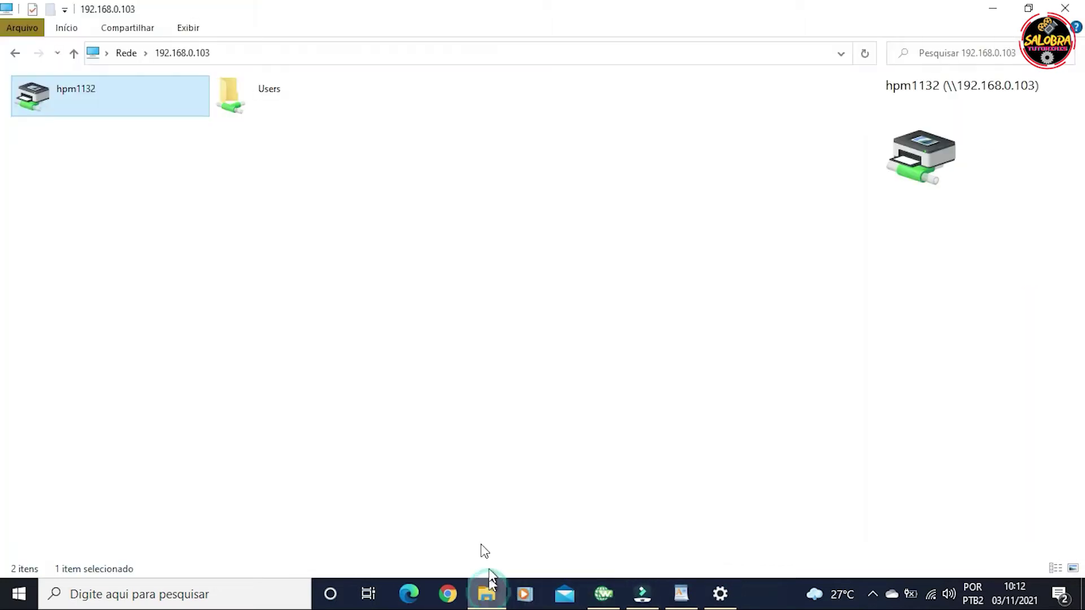
right_click(111, 96)
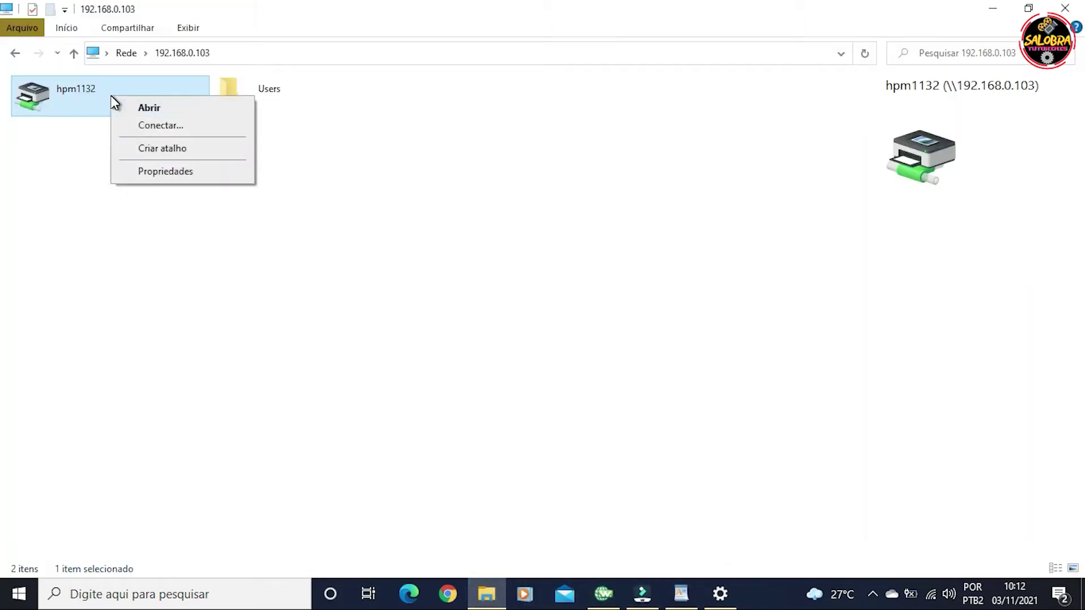
click(93, 89)
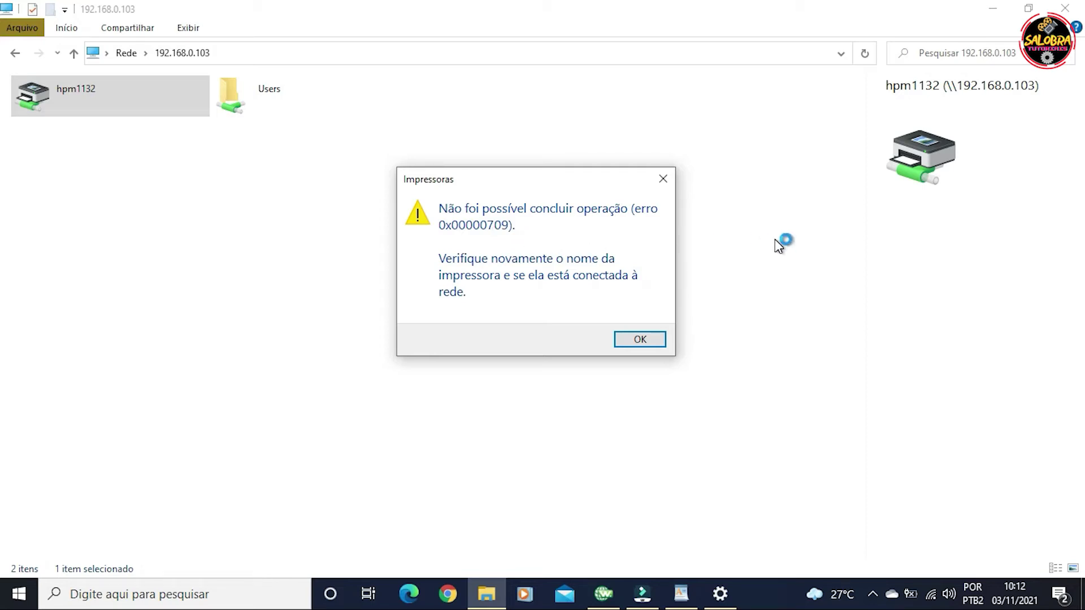
click(661, 341)
click(58, 93)
right_click(59, 93)
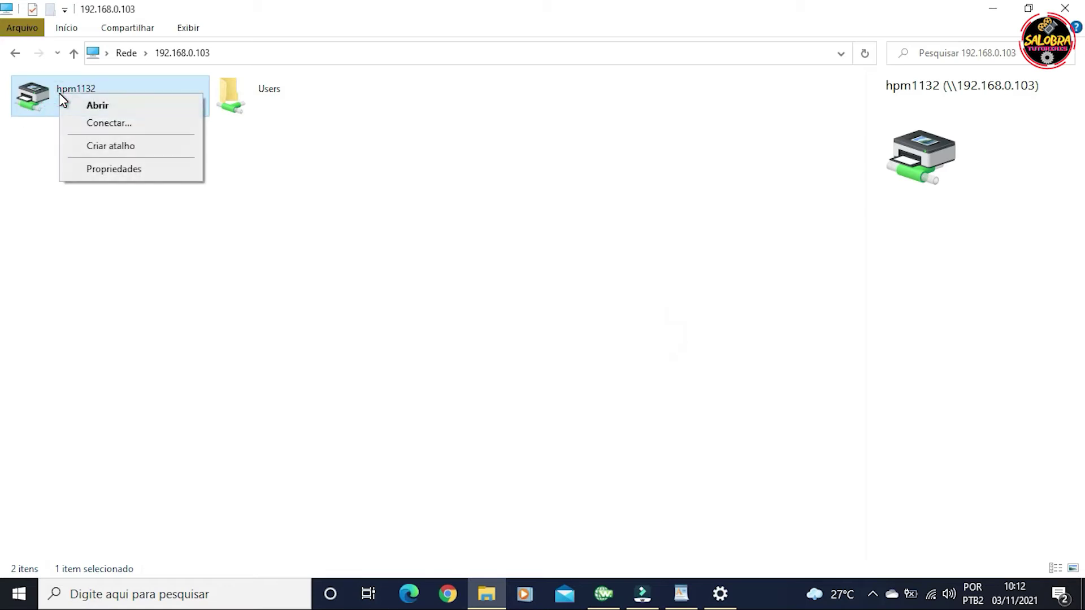
click(96, 121)
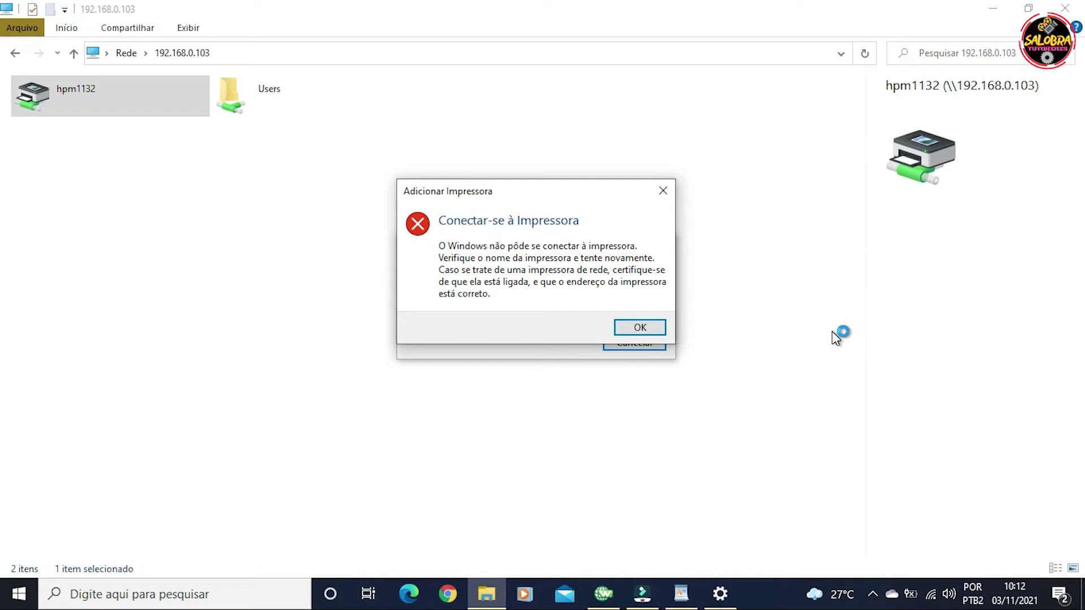
click(655, 326)
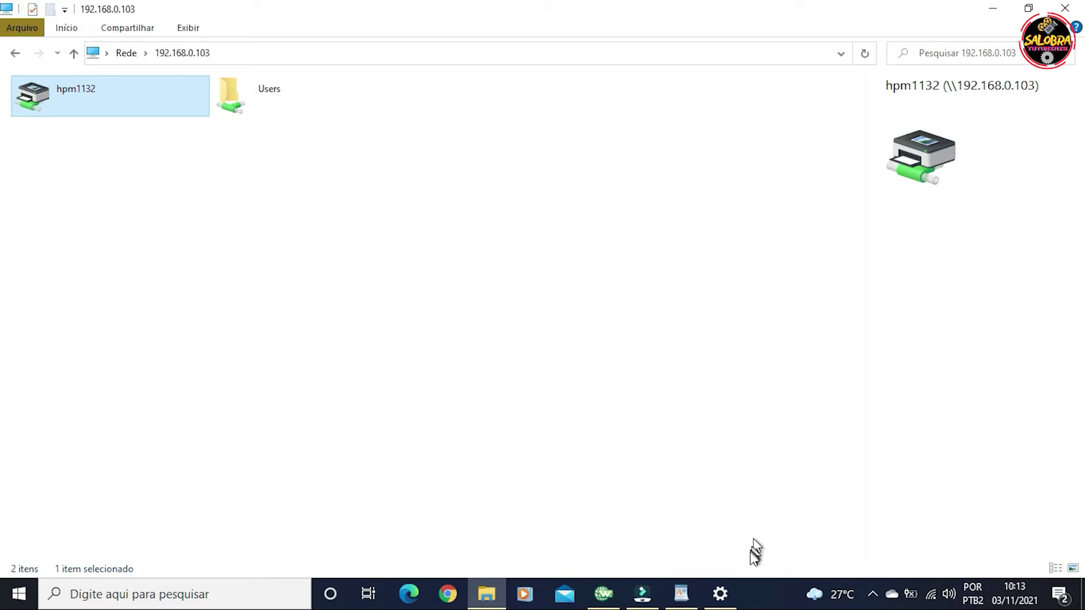
- Switch to Settings and open the list of uninstallable updates from the Windows Update history
click(726, 602)
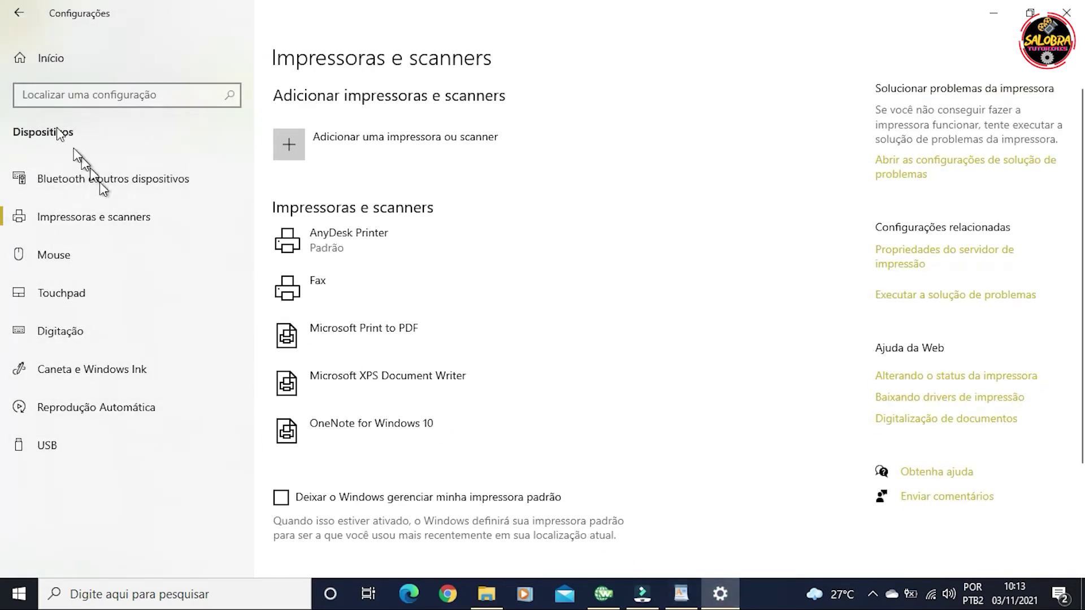
click(17, 17)
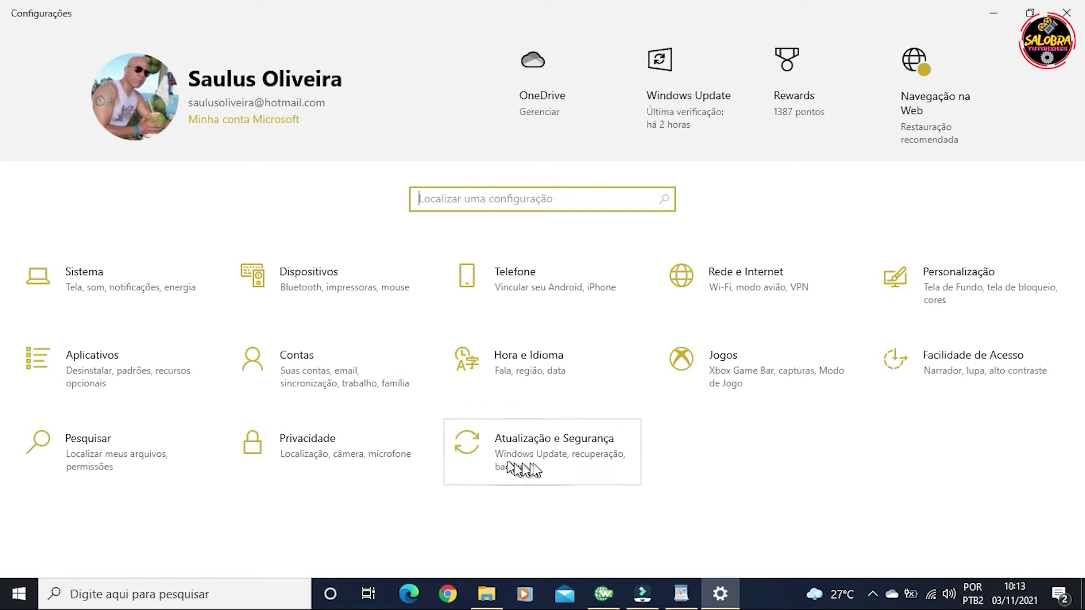
click(551, 456)
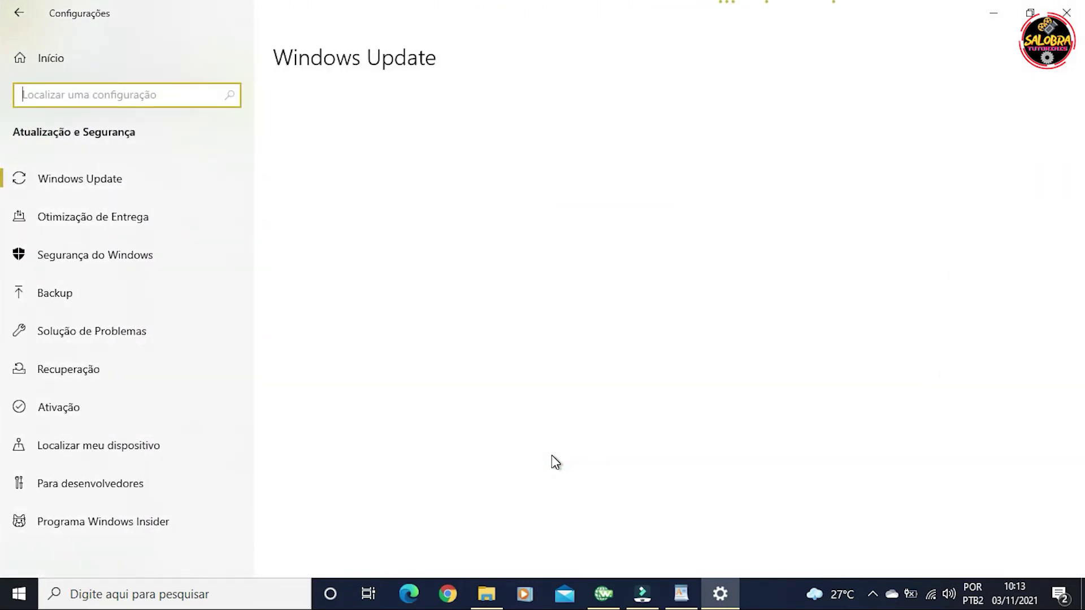
click(62, 180)
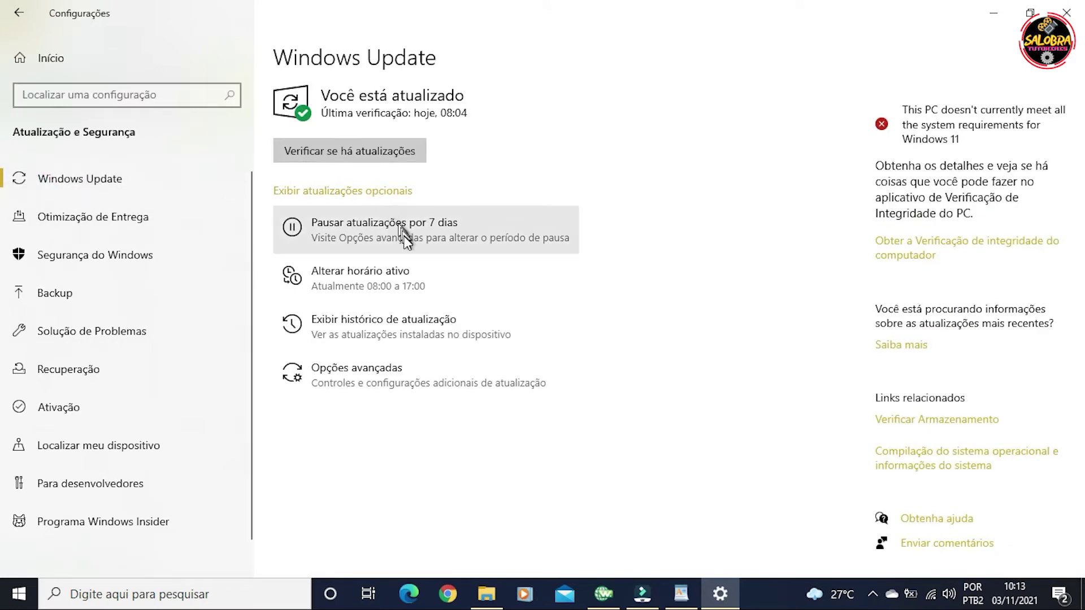
click(387, 327)
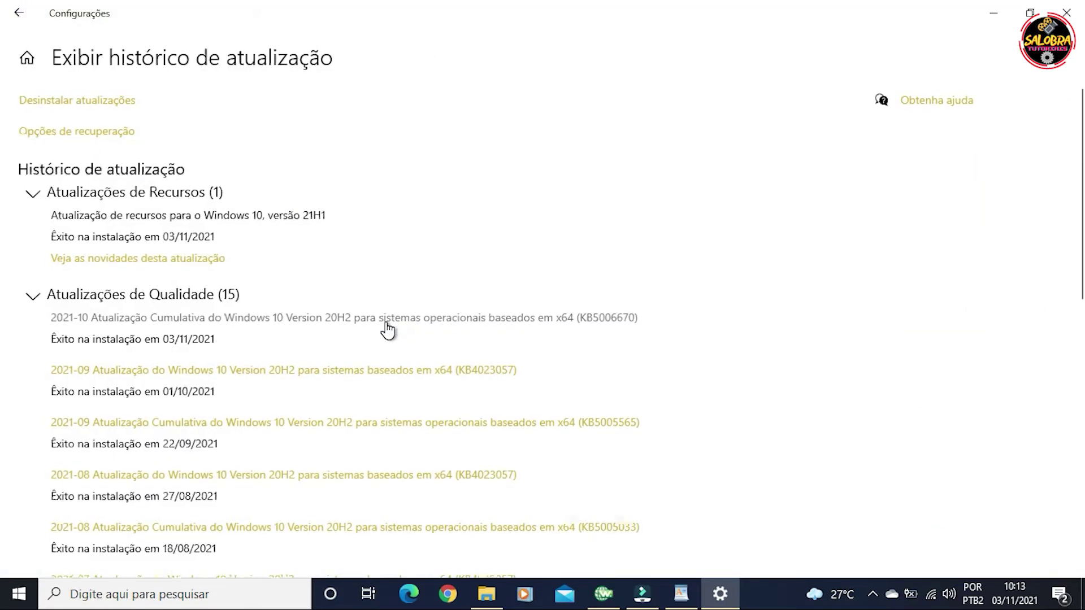
click(84, 102)
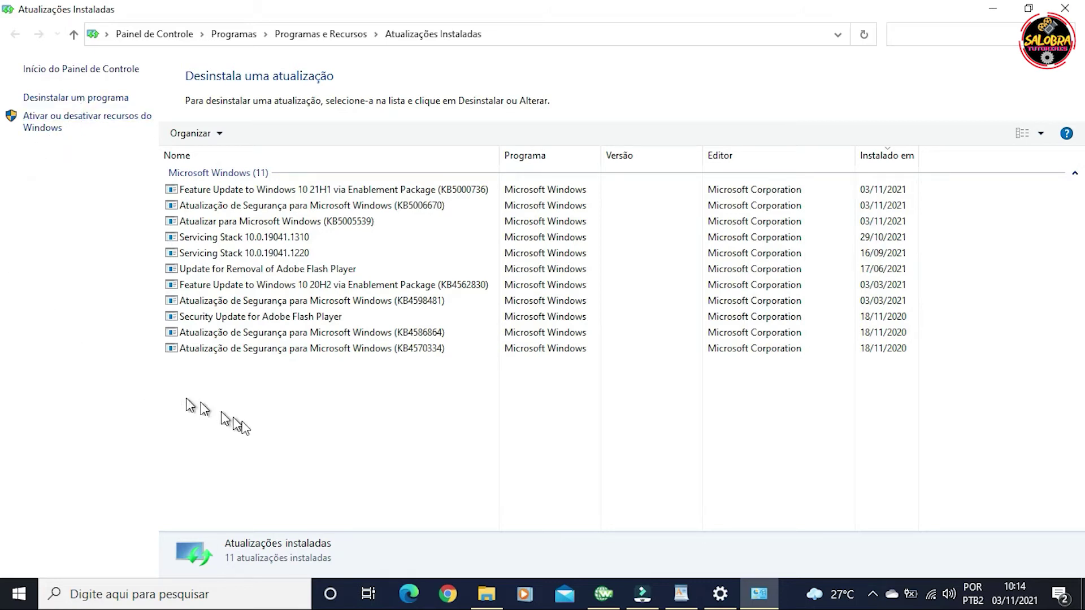
- Uninstall the Microsoft Windows security update KB5006670 and postpone the restart
click(380, 210)
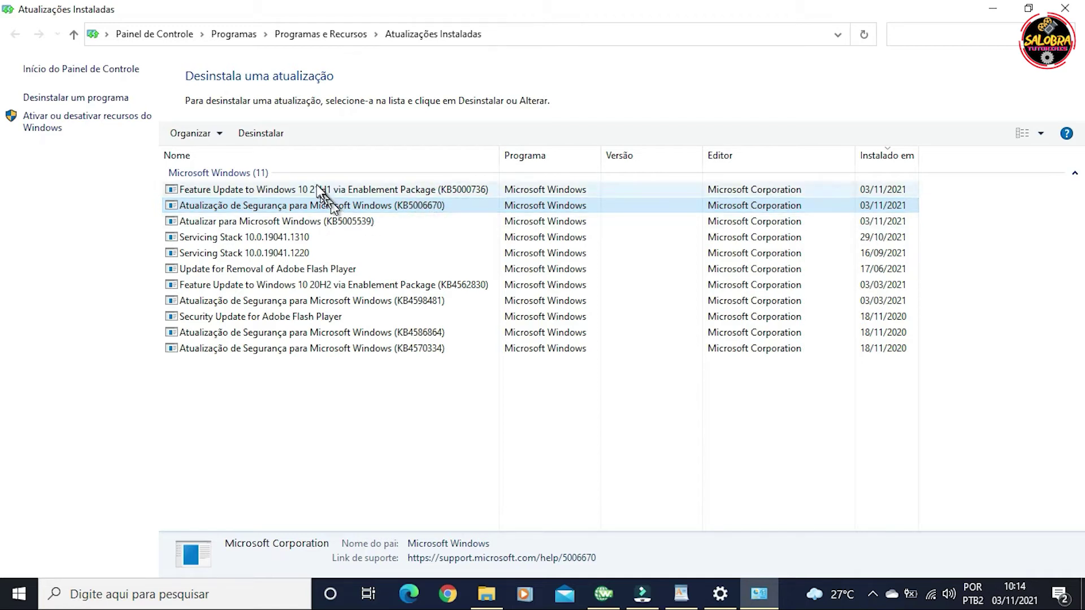
click(272, 136)
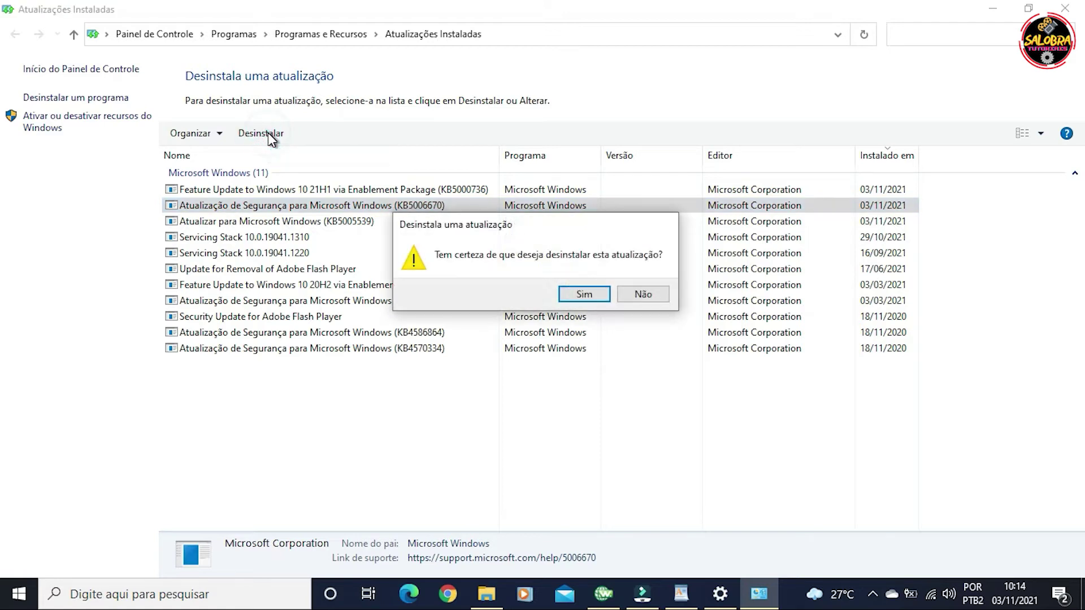
click(577, 294)
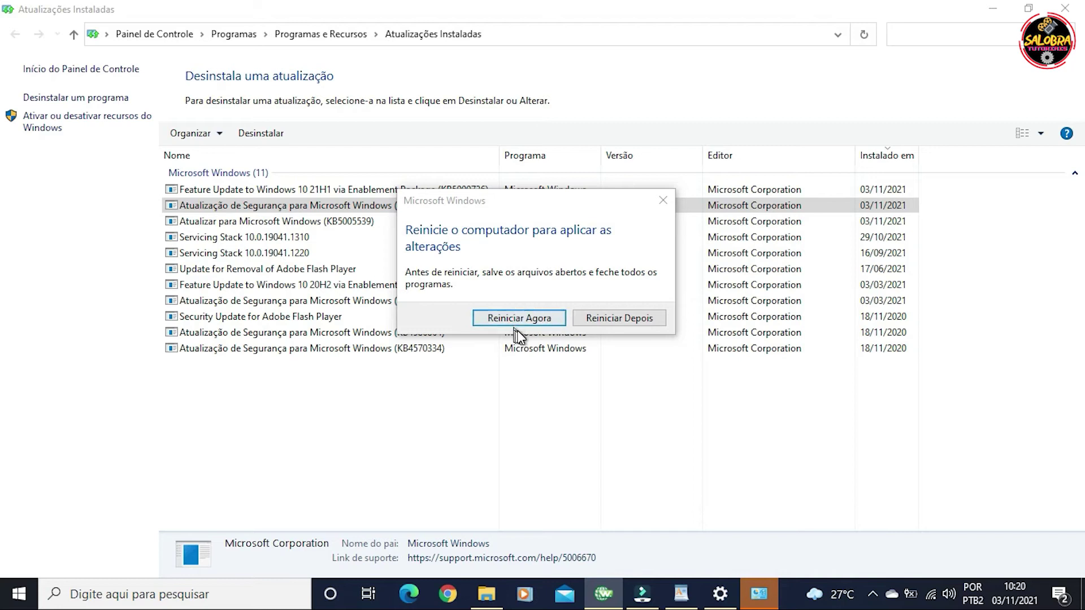
click(610, 318)
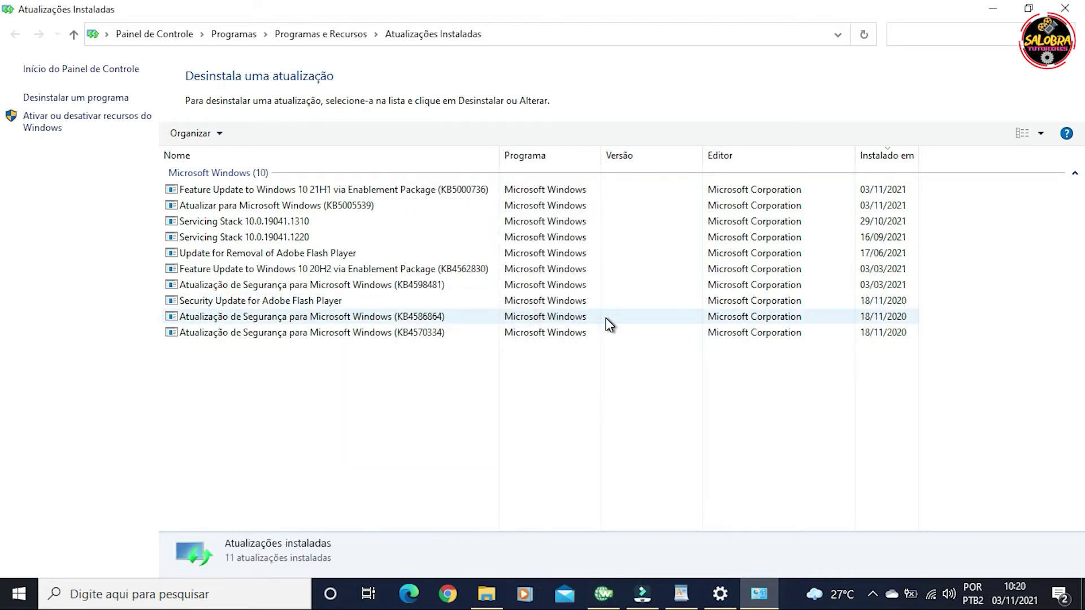
- Uninstall the Microsoft Windows update KB5005539
click(341, 208)
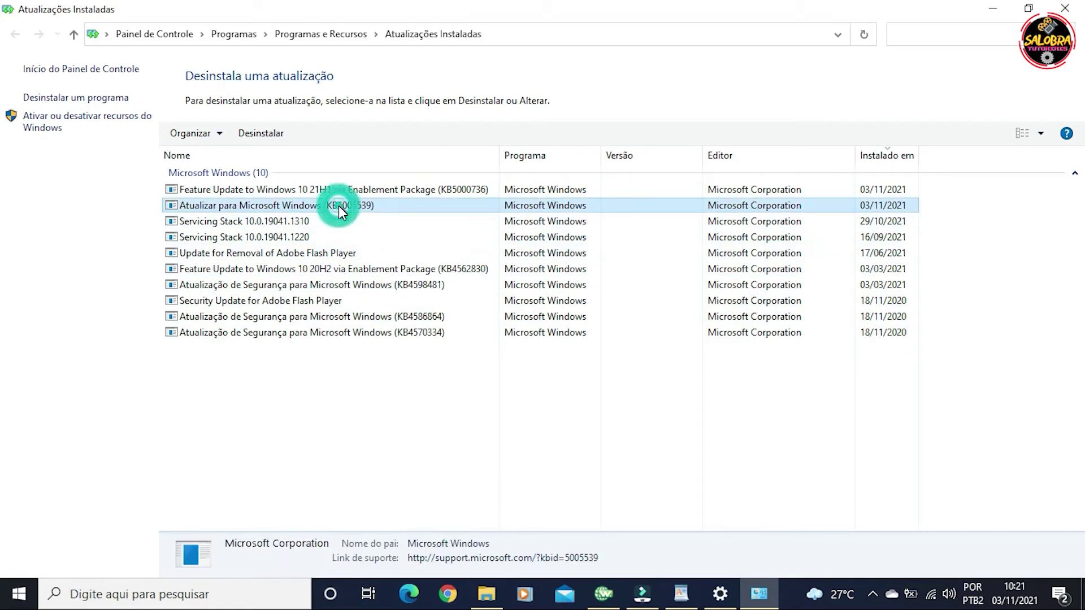
click(279, 140)
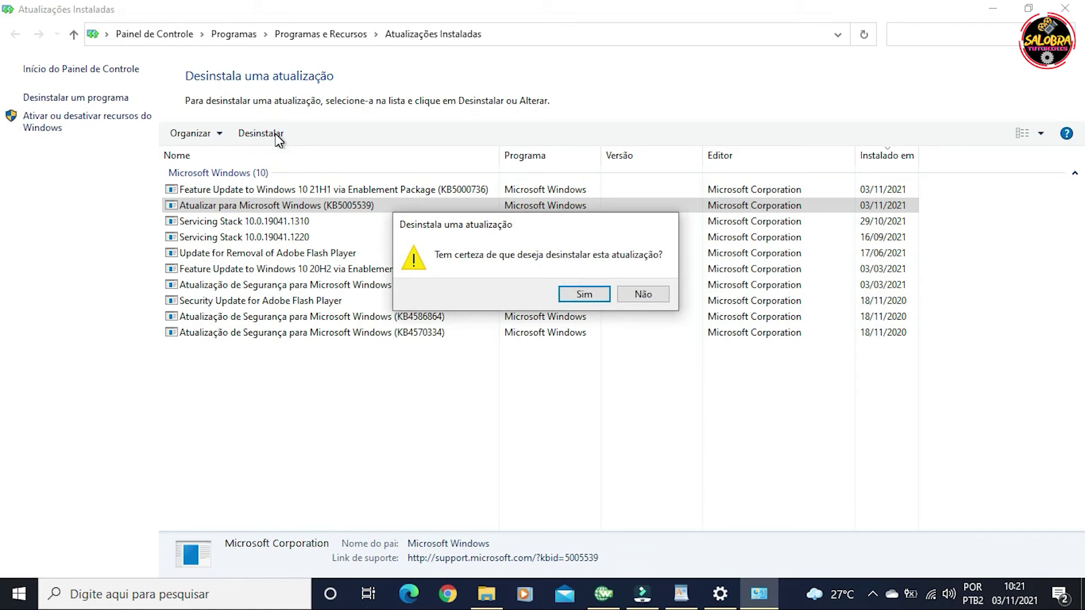
click(567, 293)
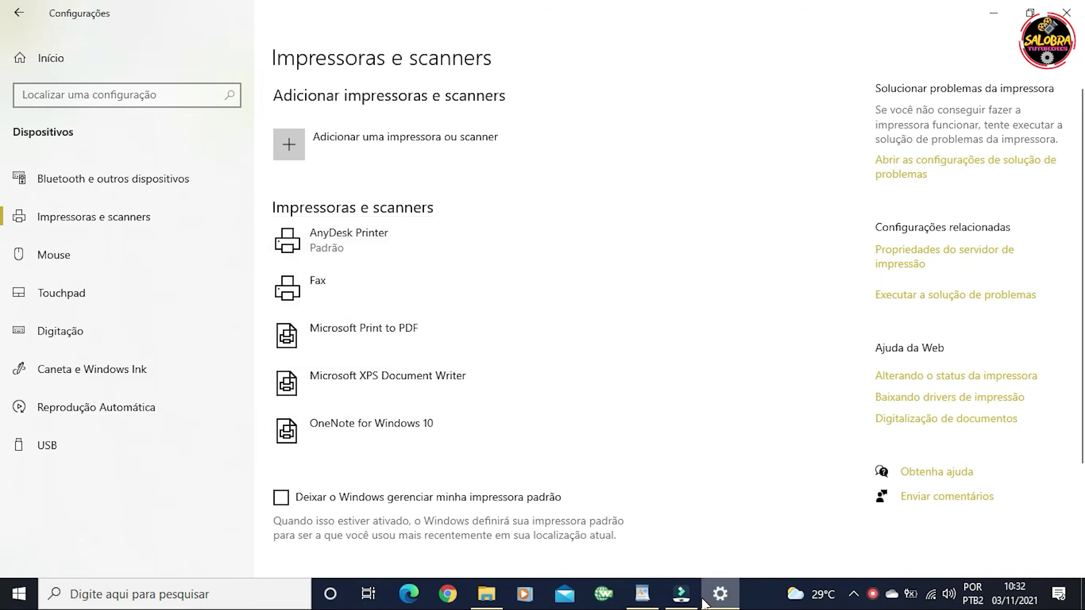
- Connect the shared printer hpm1132 on 192.168.0.103 from File Explorer and check the printer list in Settings
click(494, 600)
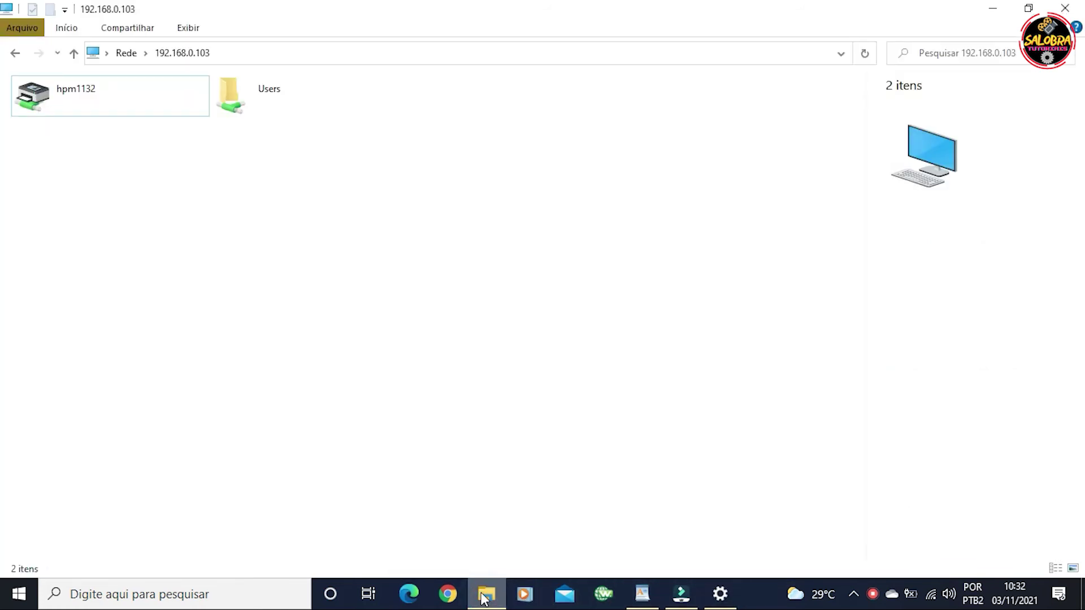
right_click(68, 92)
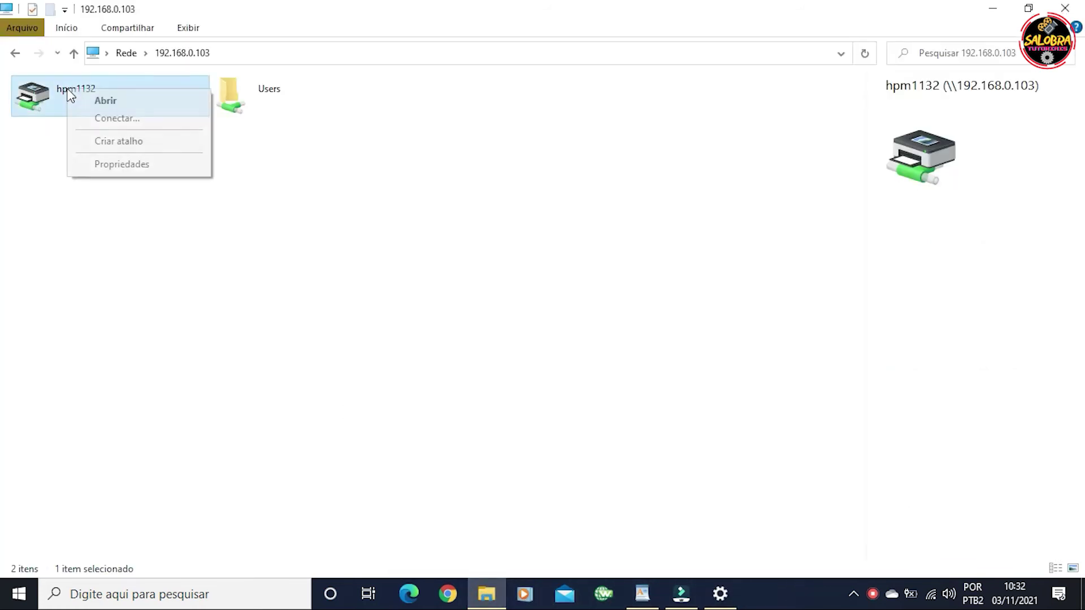
click(100, 120)
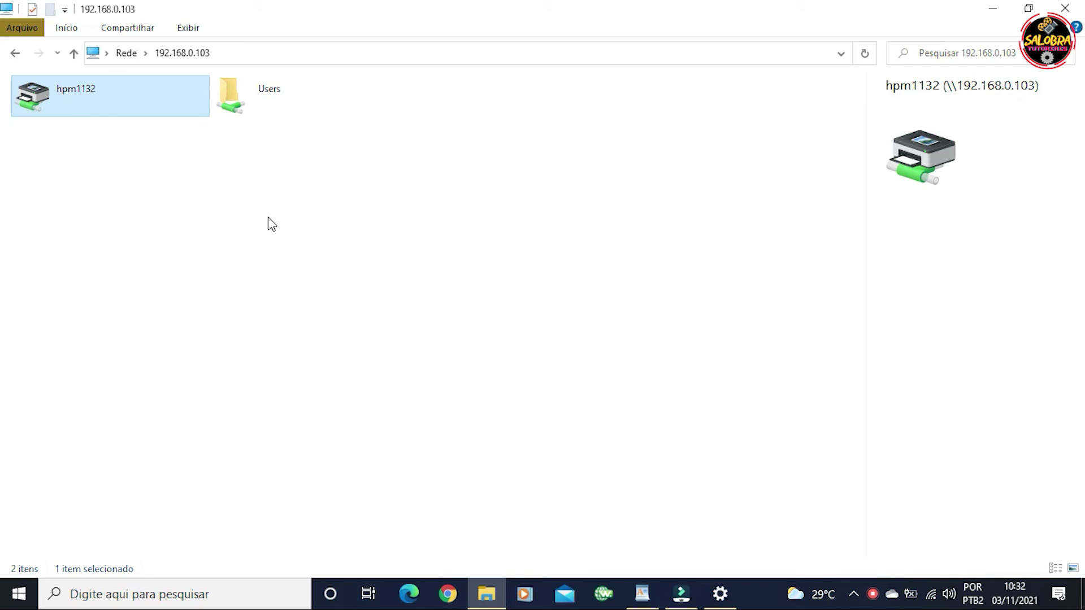
click(722, 599)
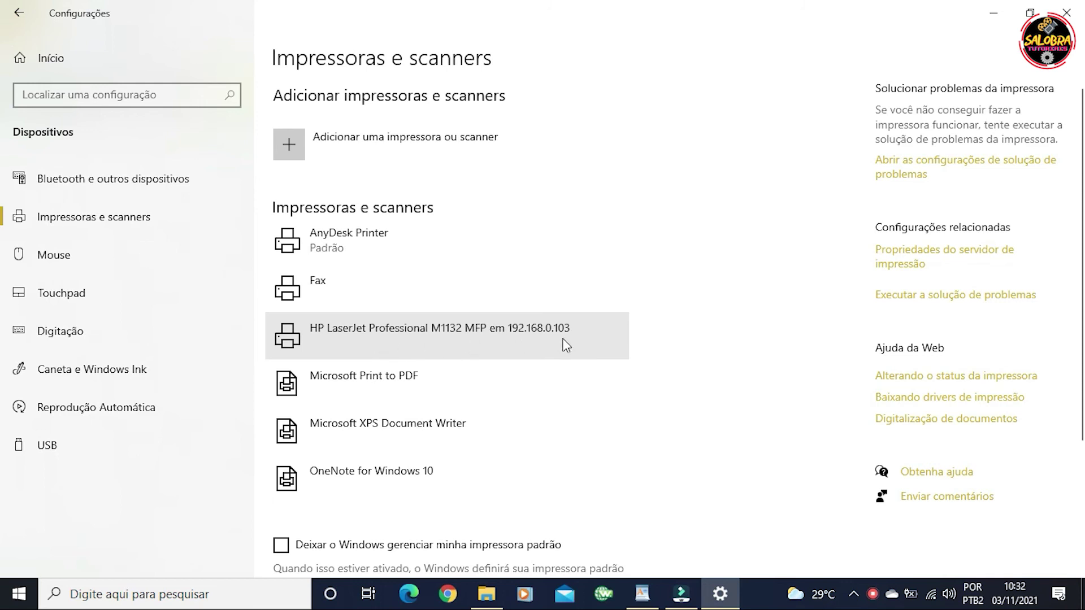
- Switch to WordPad and print the test document on the HP LaserJet Professional M1132 MFP em 192.168.0.103
click(644, 593)
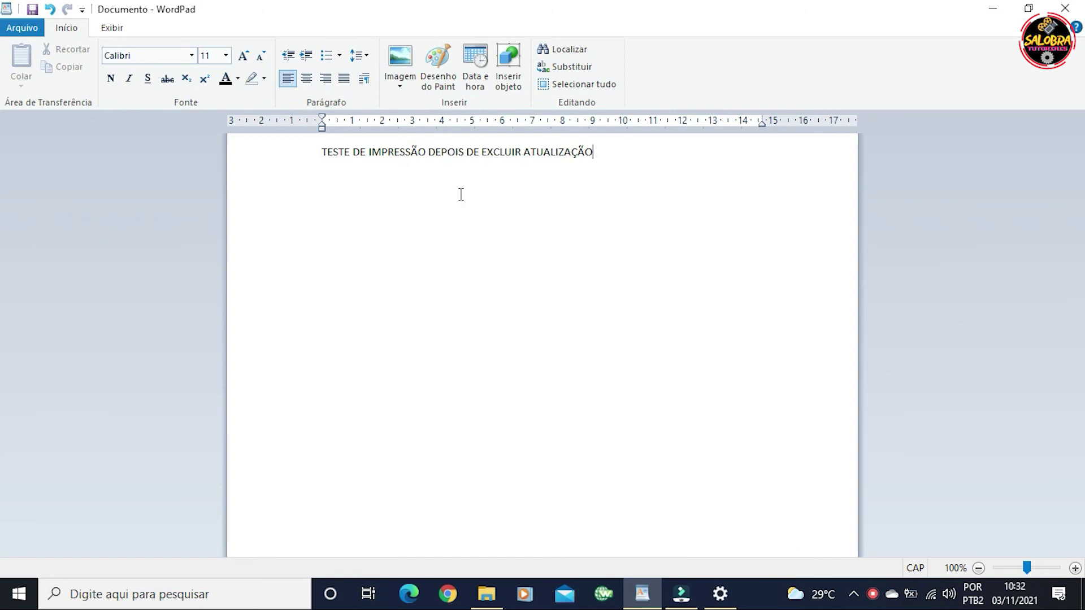
click(25, 28)
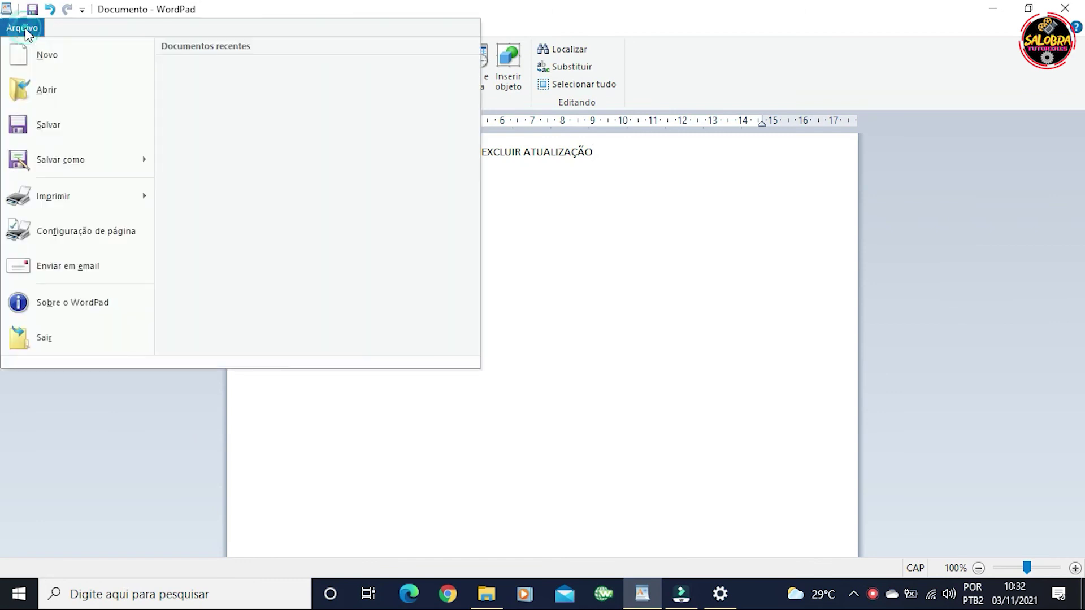
click(75, 192)
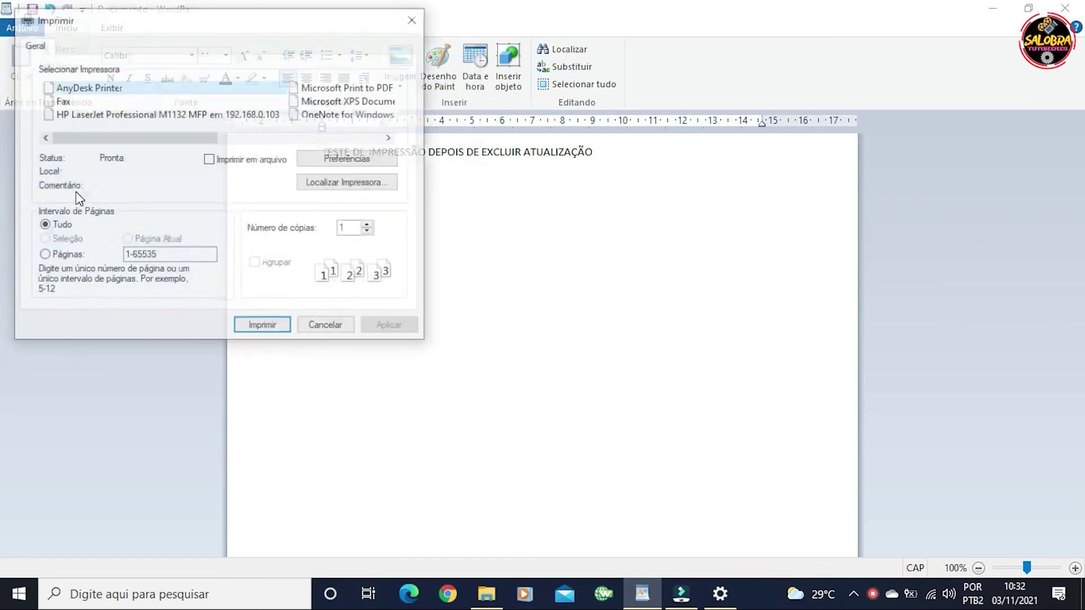
click(145, 113)
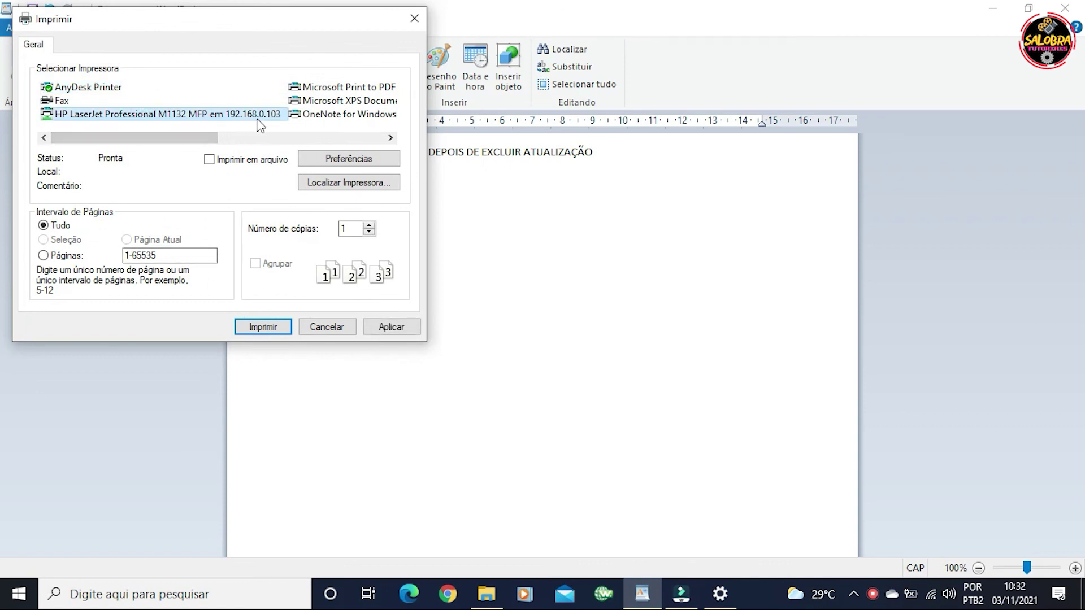
click(263, 326)
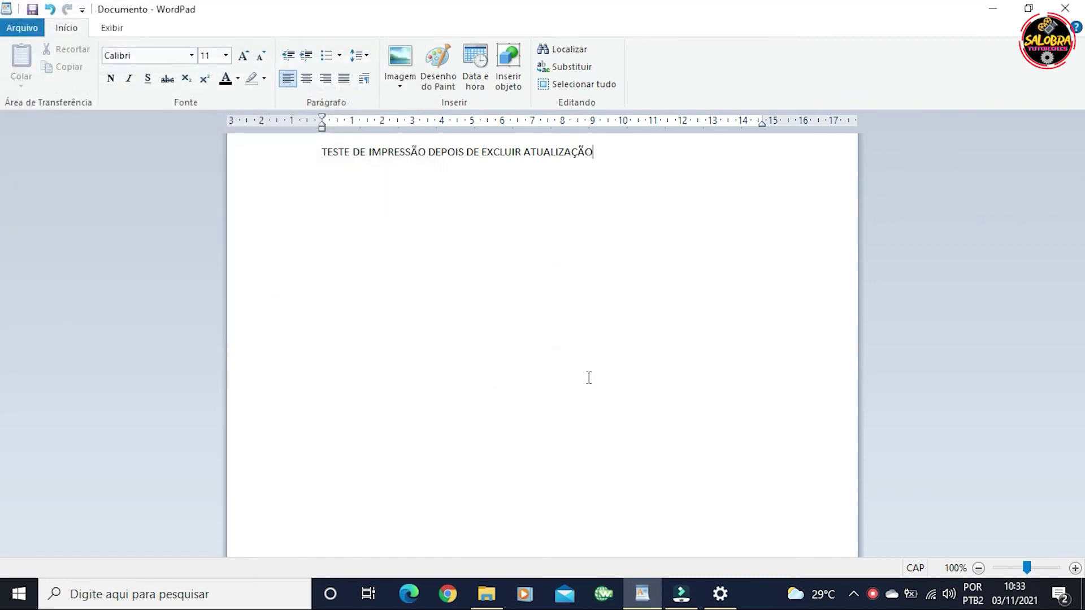